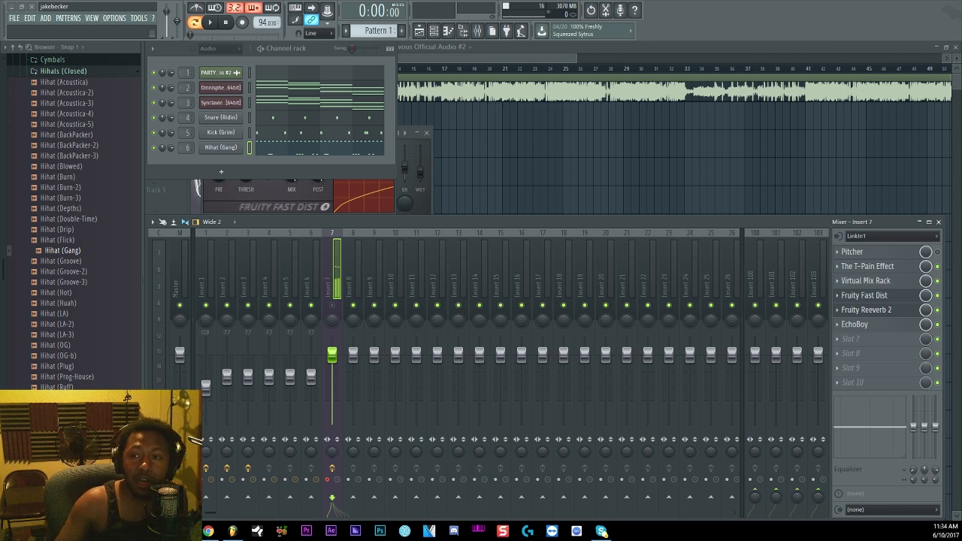
- Close the open windows over the playlist and check the PARTYNEXTDOOR - Rendezvous video page in the web browser
{"action": "key", "text": "F12"}
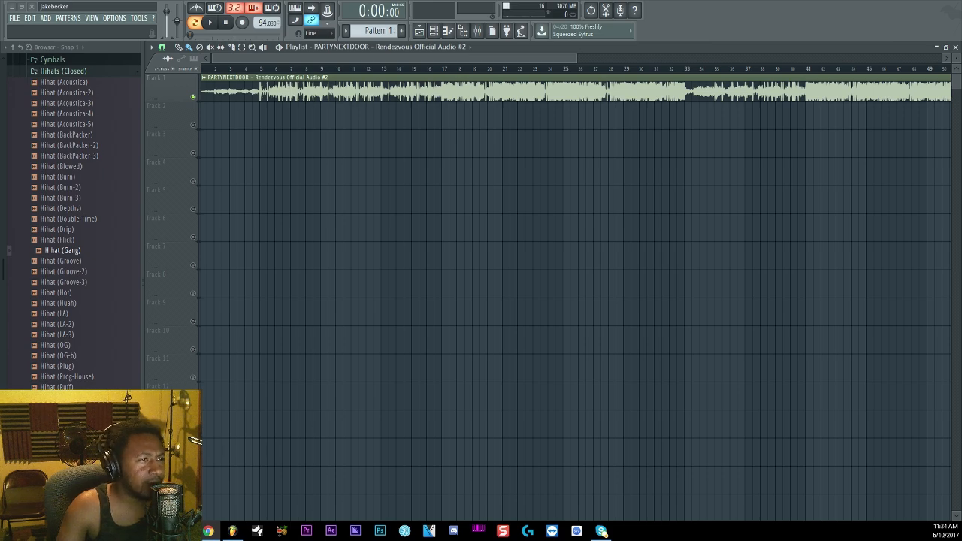
{"action": "left_click_drag", "start_coordinate": [0, 53], "coordinate": [361, 11]}
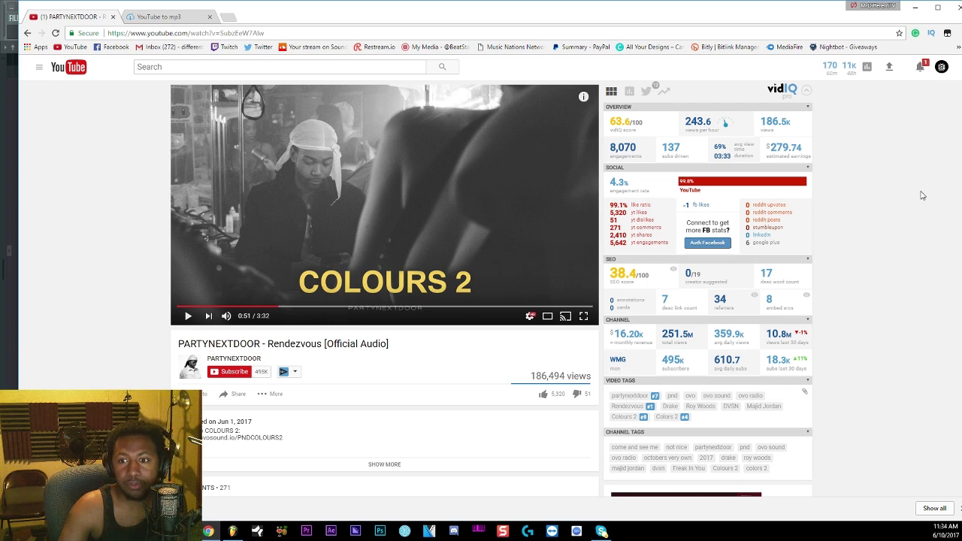
{"action": "left_click", "coordinate": [917, 7]}
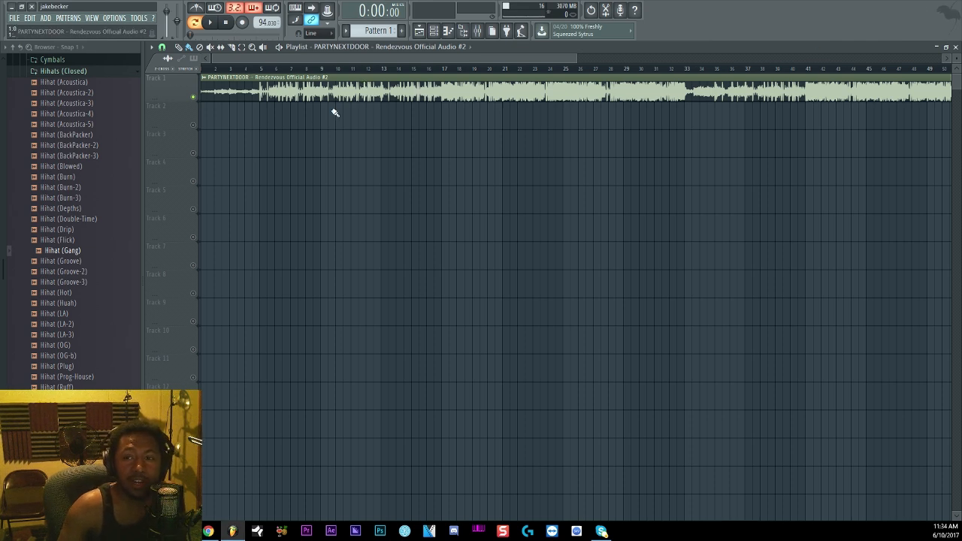
- Mute playlist Track 1 holding the reference song and play back Pattern 1 with the channel rack shown
{"action": "left_click", "coordinate": [194, 97]}
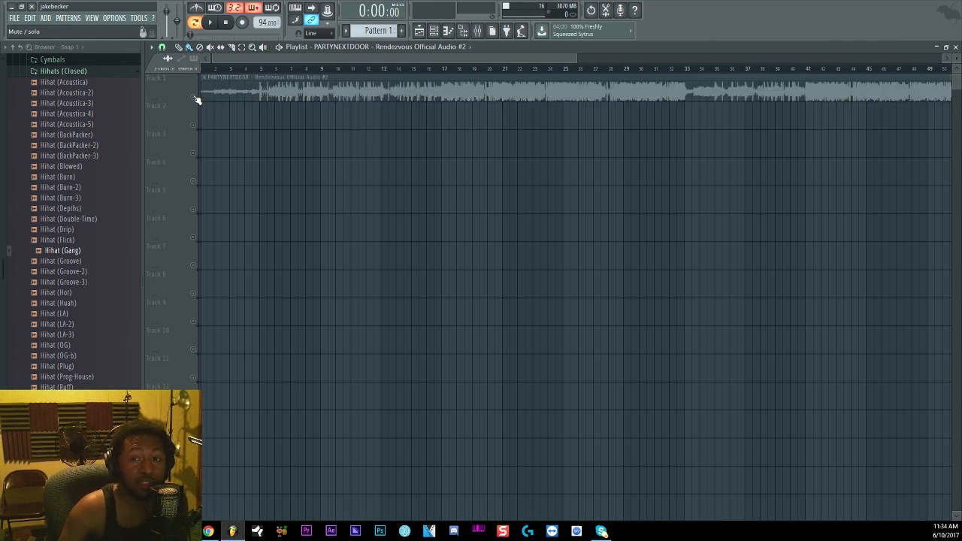
{"action": "left_click", "coordinate": [434, 31]}
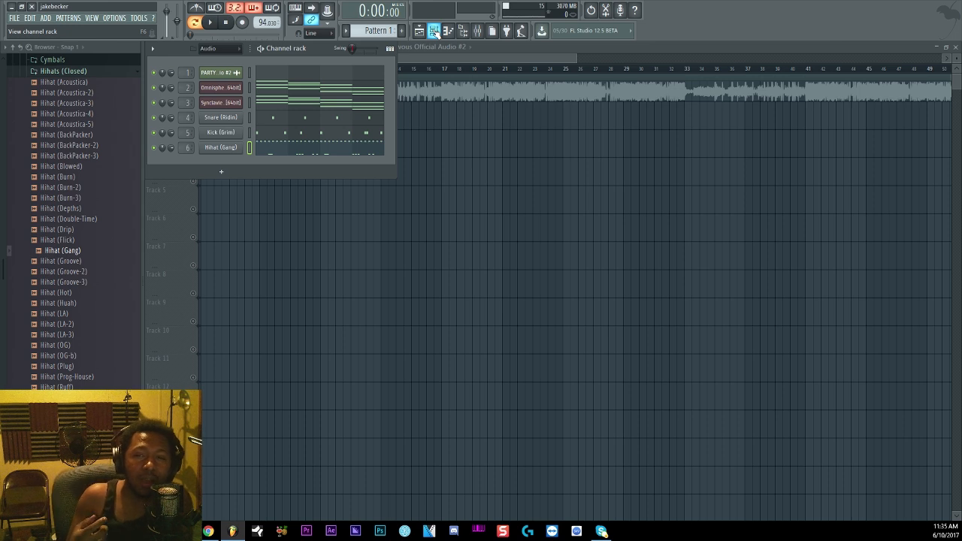
{"action": "left_click", "coordinate": [212, 23]}
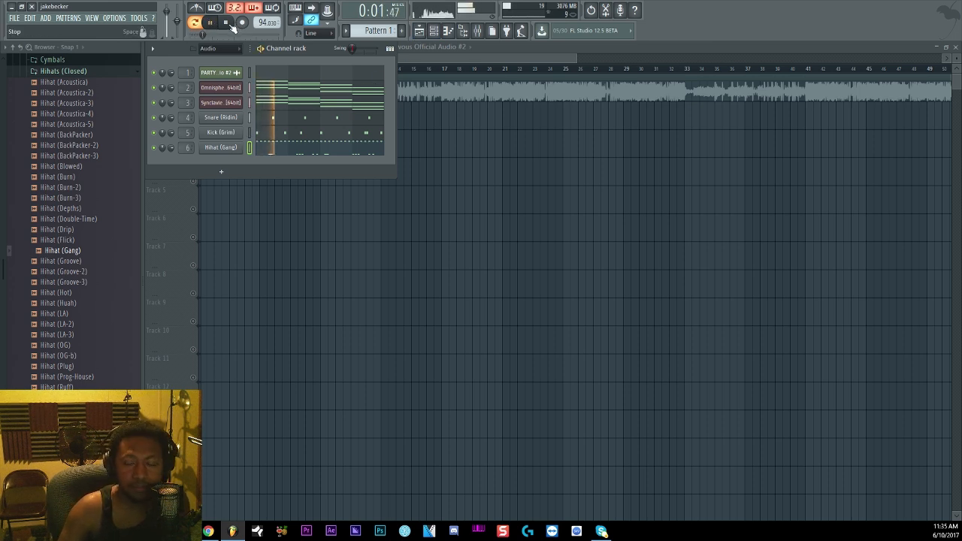
{"action": "left_click", "coordinate": [228, 24]}
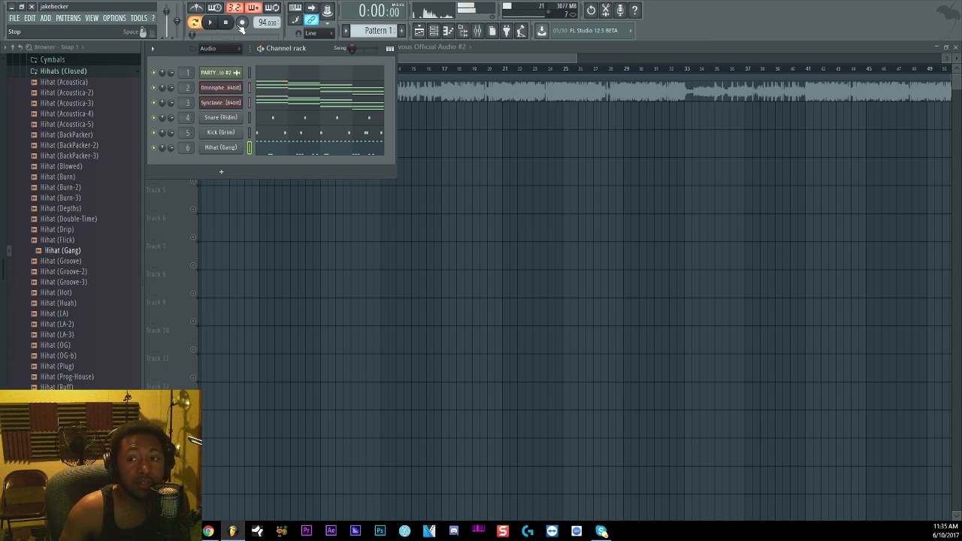
- Show the mixer higher up in the workspace, bypass the six effects on Insert 7 and unmute that channel
{"action": "left_click", "coordinate": [477, 31]}
{"action": "left_click_drag", "start_coordinate": [695, 219], "coordinate": [694, 181]}
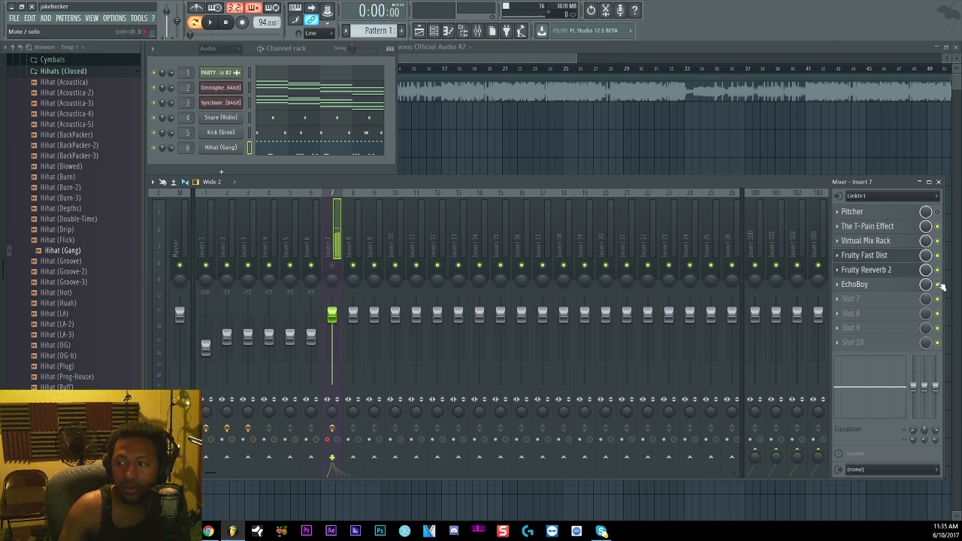
{"action": "left_click", "coordinate": [339, 268]}
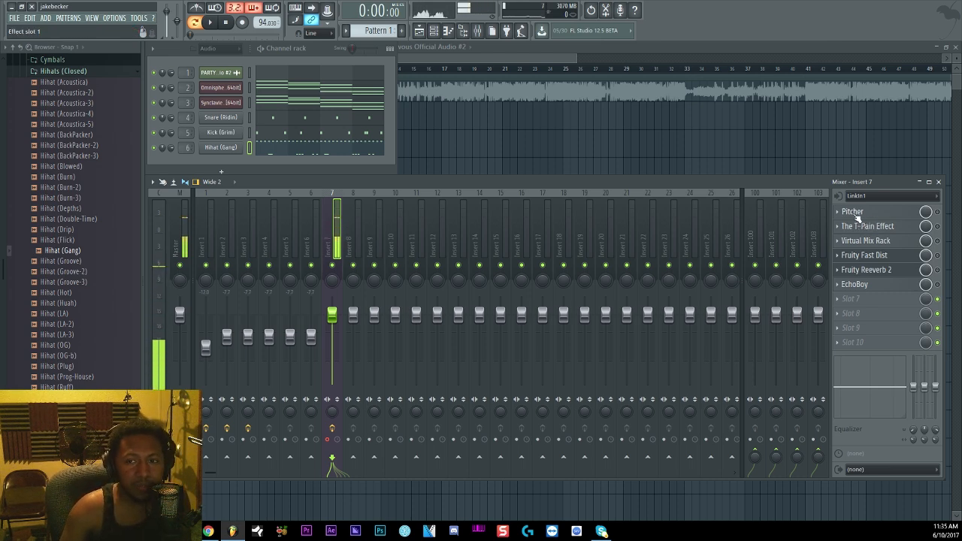
- Check the key estimation in HoRNetSongKeyMK2 on mixer Insert 1 and close the plugin
{"action": "left_click", "coordinate": [202, 223]}
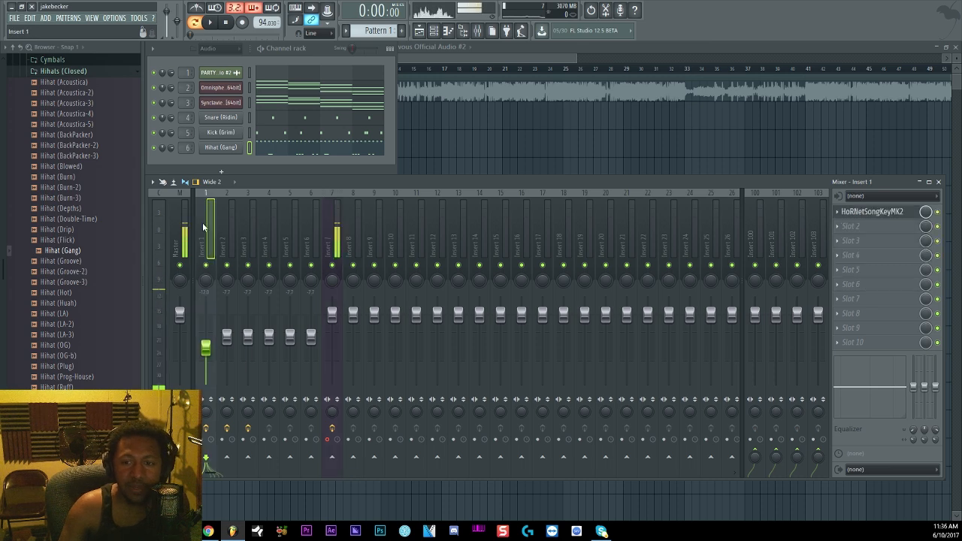
{"action": "left_click", "coordinate": [871, 212]}
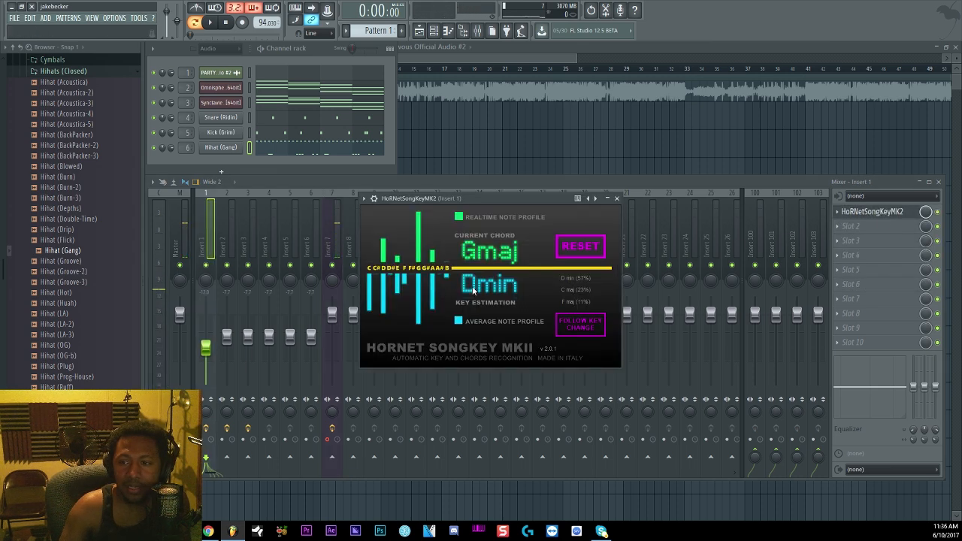
{"action": "left_click", "coordinate": [616, 199]}
- Audition The T-Pain Effect on Insert 7 by enabling it with its window open, and bypass it again
{"action": "left_click", "coordinate": [334, 227]}
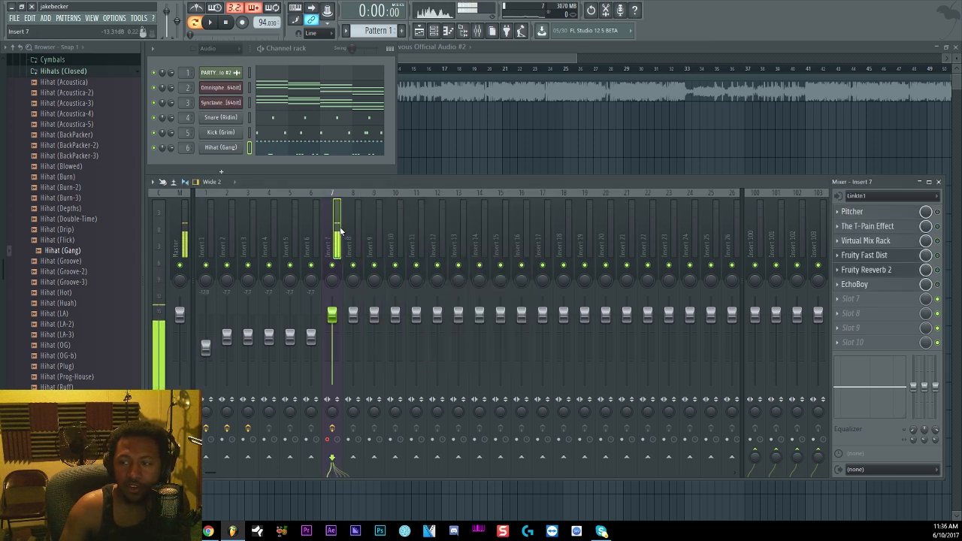
{"action": "left_click", "coordinate": [888, 227]}
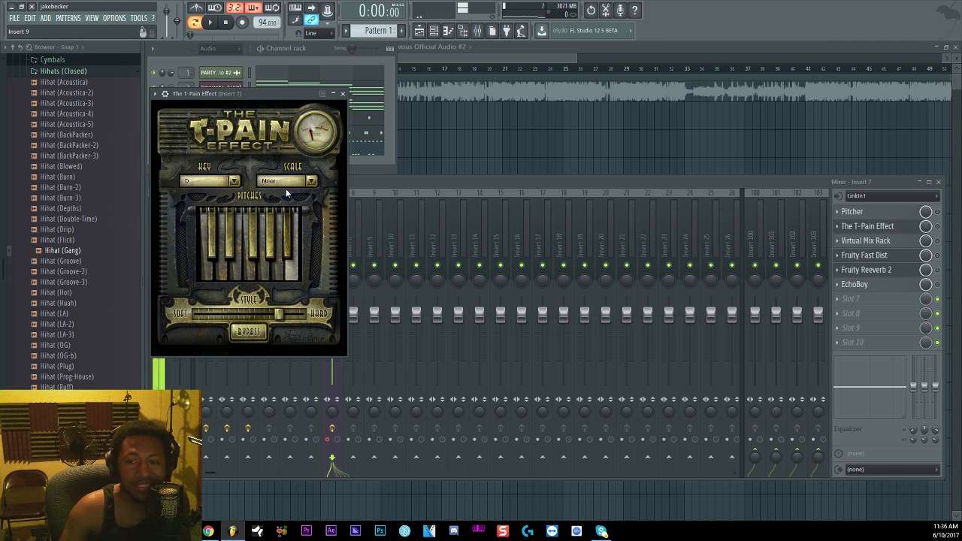
{"action": "left_click", "coordinate": [940, 231]}
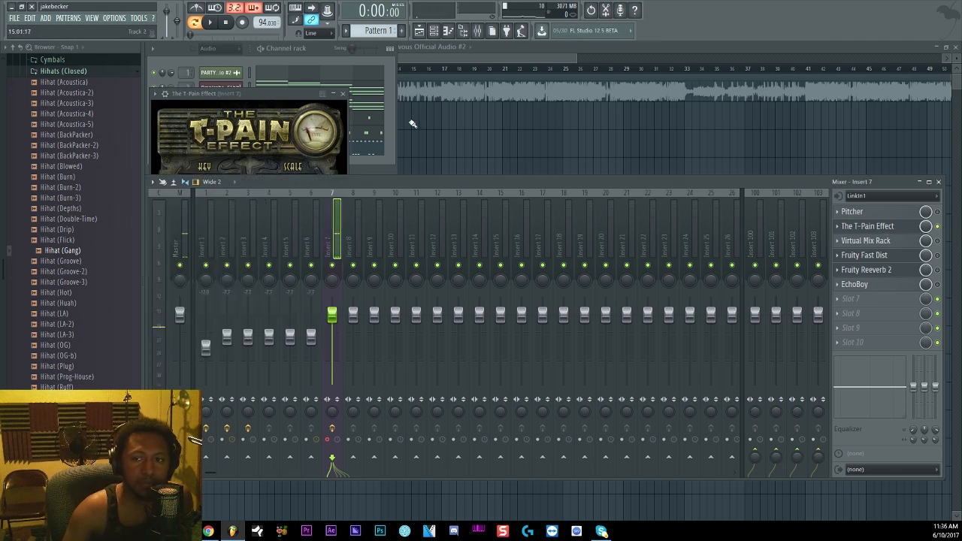
{"action": "left_click", "coordinate": [262, 93]}
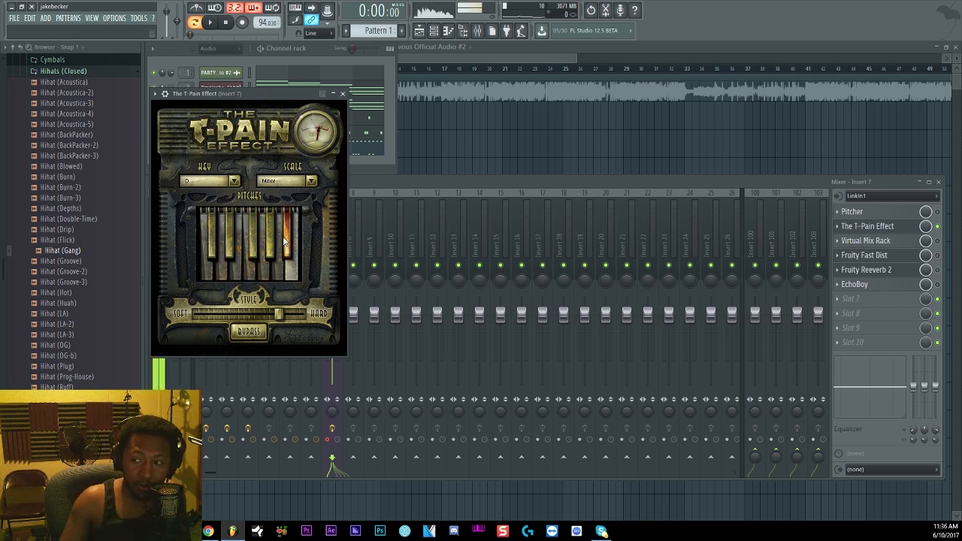
{"action": "left_click", "coordinate": [908, 231]}
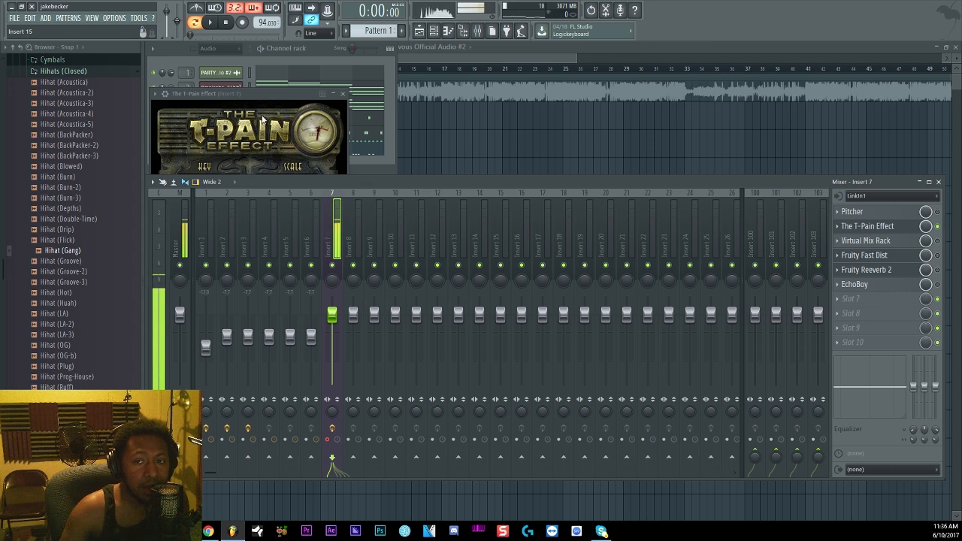
{"action": "left_click_drag", "start_coordinate": [268, 93], "coordinate": [294, 90]}
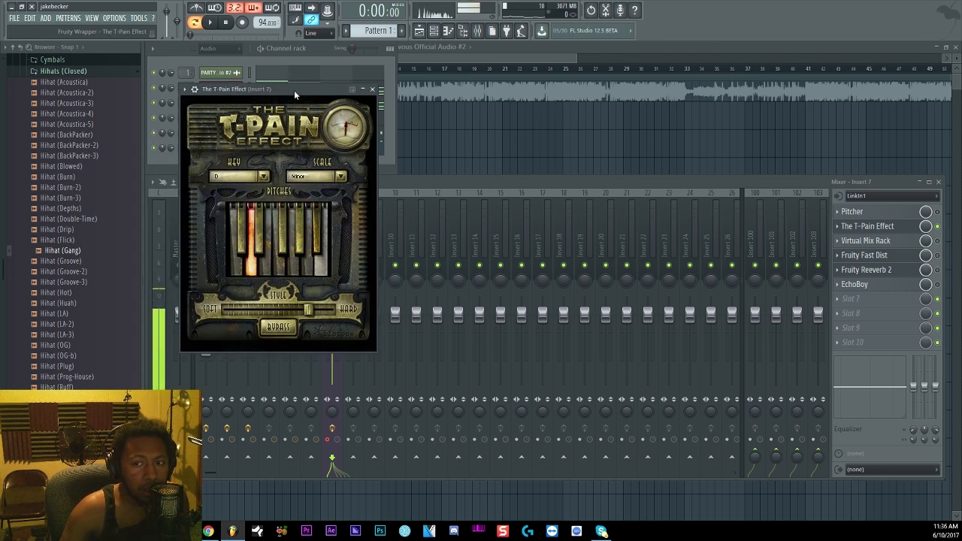
{"action": "left_click", "coordinate": [938, 227]}
- Audition Pitcher on Insert 7 with its window open, bypass it again and move its window aside
{"action": "left_click", "coordinate": [892, 212]}
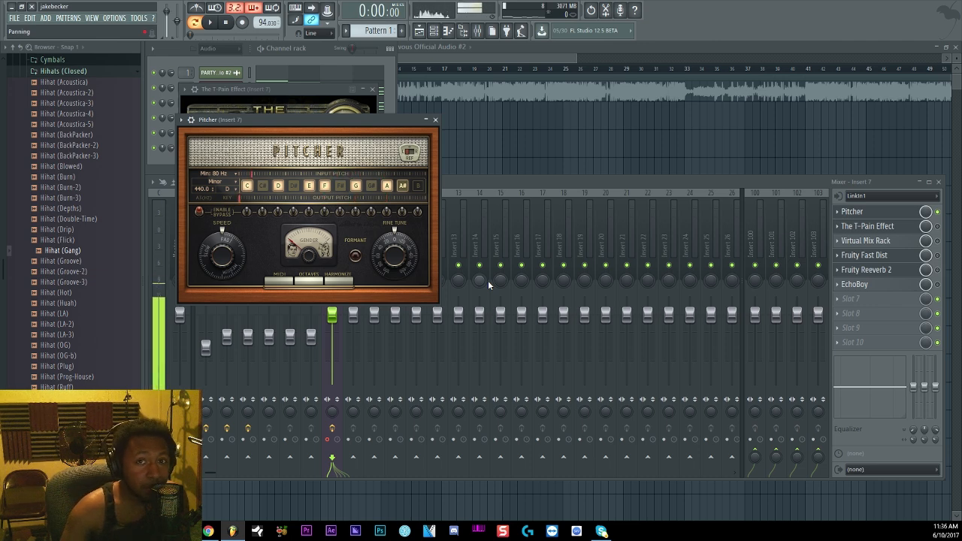
{"action": "left_click", "coordinate": [939, 213]}
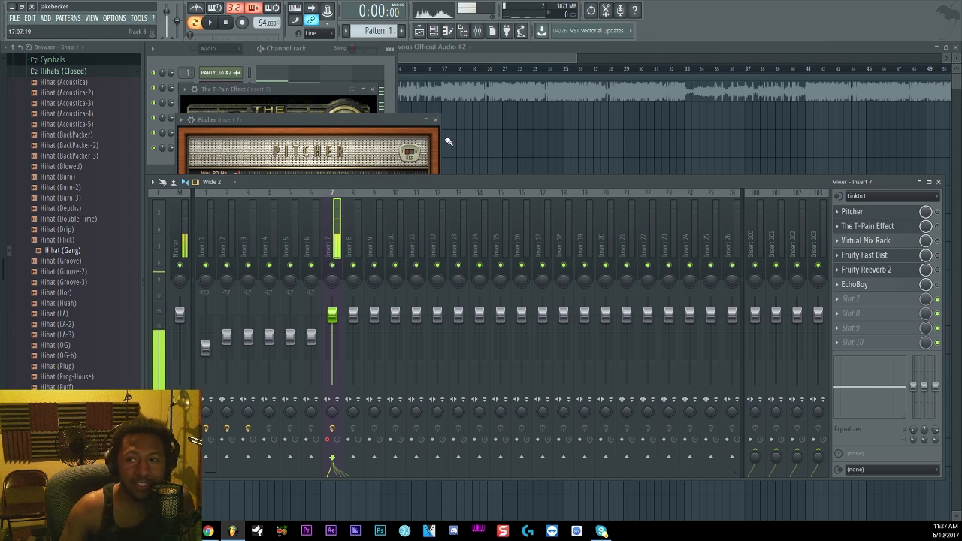
{"action": "left_click_drag", "start_coordinate": [380, 120], "coordinate": [598, 109]}
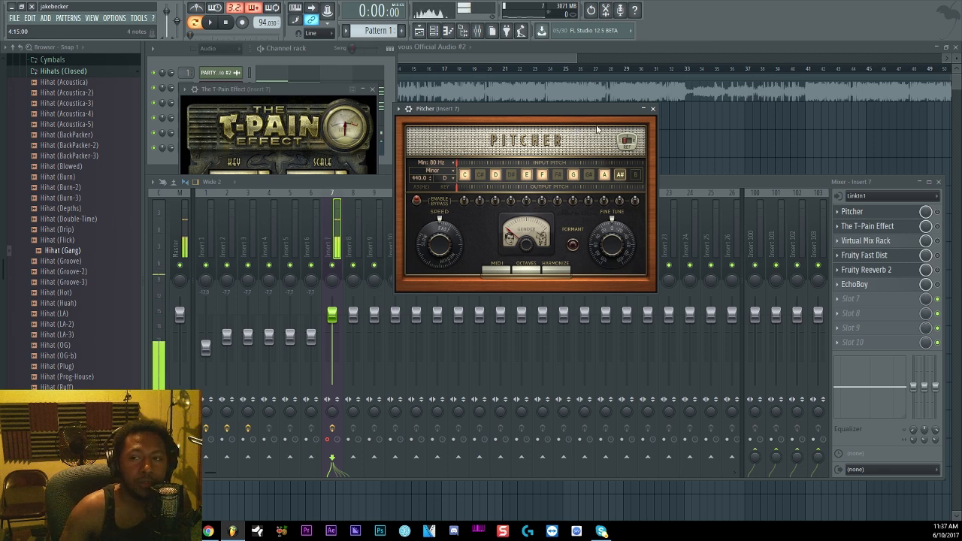
- Enable Virtual Mix Rack on Insert 7, open it and inspect the AirEQ Earth low-cut frequency
{"action": "left_click", "coordinate": [936, 241]}
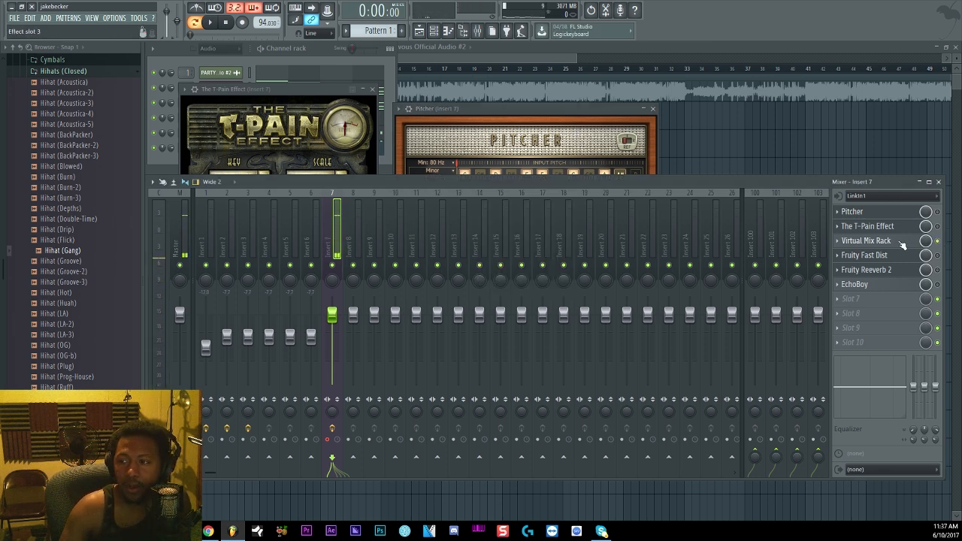
{"action": "left_click", "coordinate": [899, 243]}
{"action": "left_click_drag", "start_coordinate": [586, 144], "coordinate": [383, 57]}
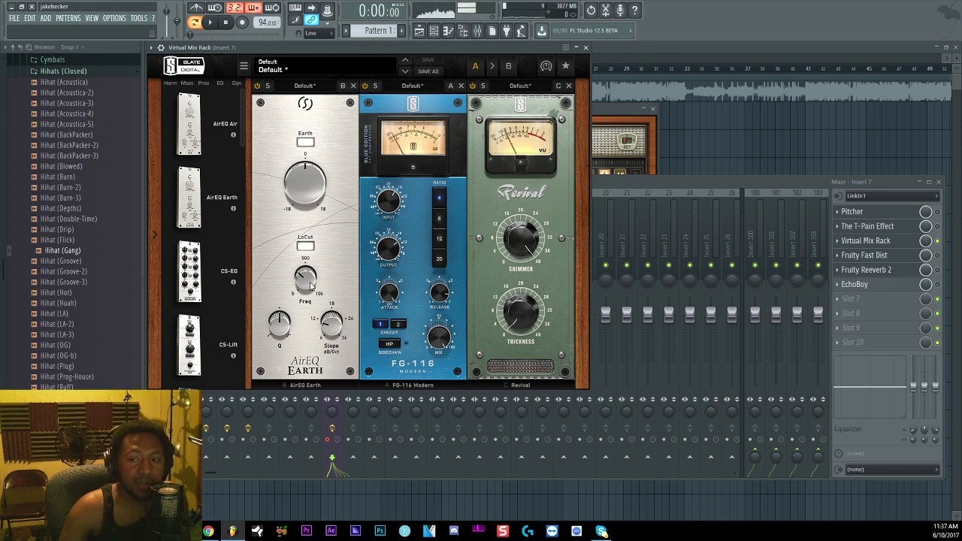
{"action": "mouse_move", "coordinate": [310, 283]}
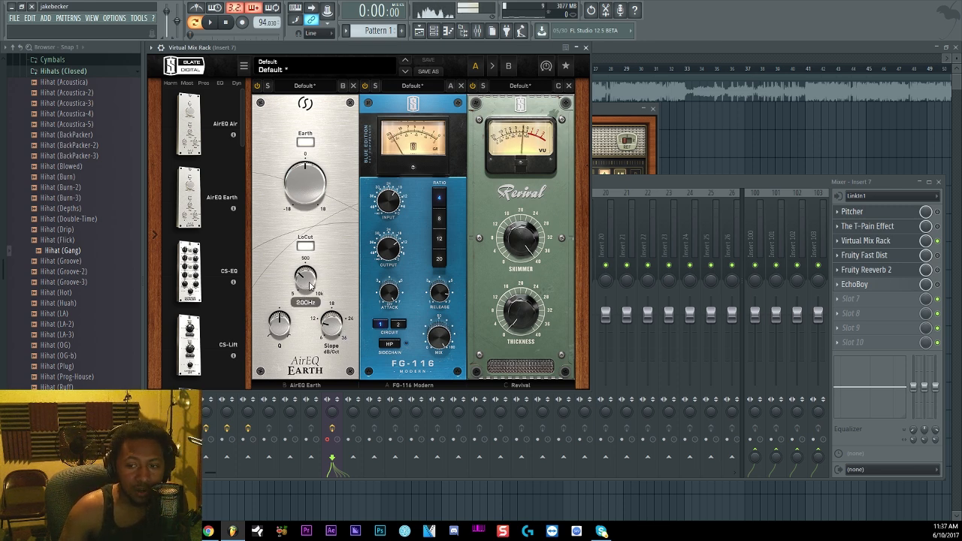
- Load Fruity Parametric EQ 2 into slot 7 of Insert 7 and move band 1 to about 200 Hz
{"action": "left_click", "coordinate": [876, 300]}
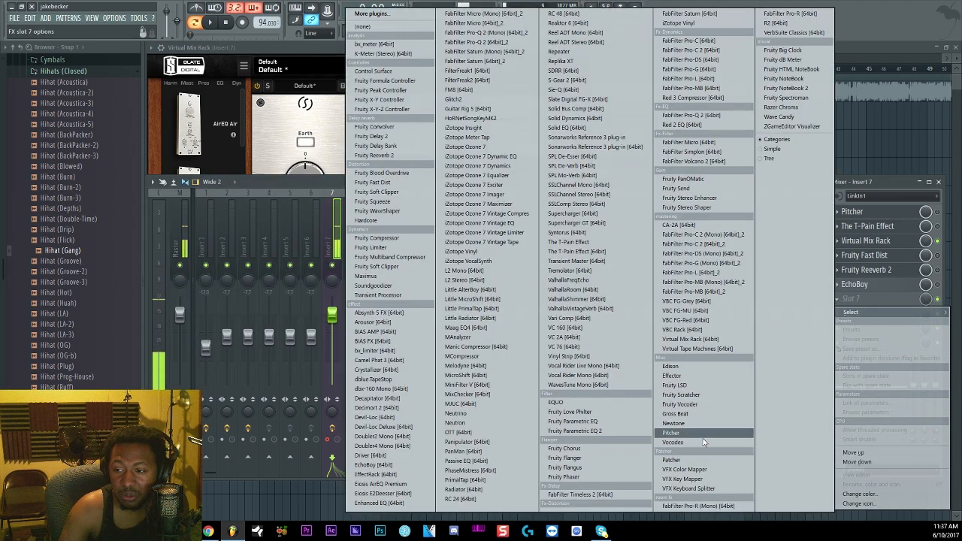
{"action": "left_click", "coordinate": [618, 430]}
{"action": "left_click_drag", "start_coordinate": [266, 290], "coordinate": [307, 295]}
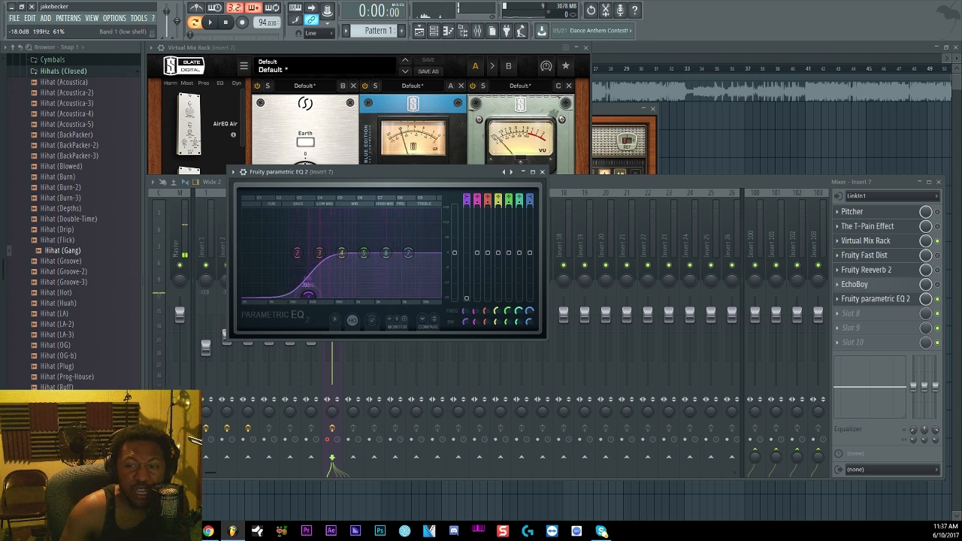
- Close Fruity Parametric EQ 2 and remove it from slot 7 of Insert 7
{"action": "left_click", "coordinate": [542, 172]}
{"action": "left_click", "coordinate": [839, 299]}
{"action": "mouse_move", "coordinate": [843, 308]}
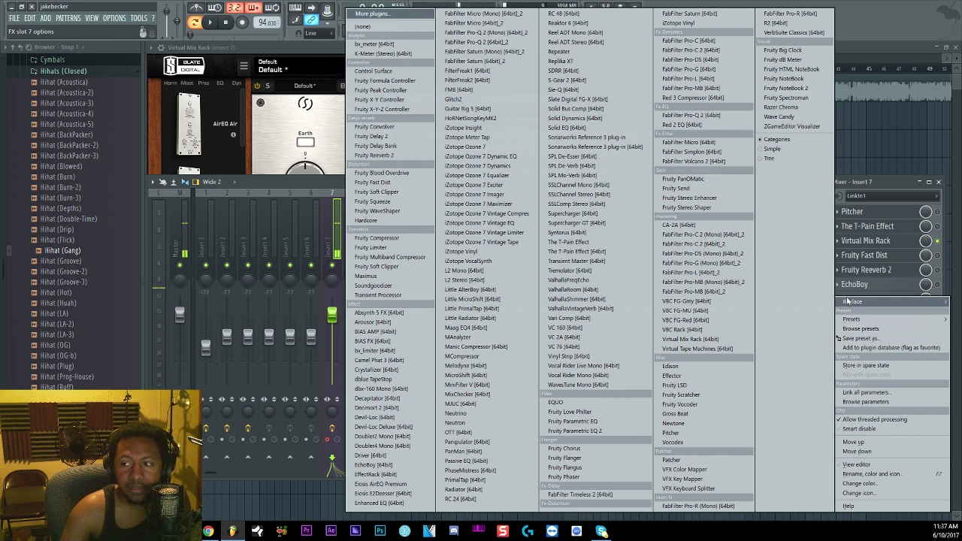
{"action": "left_click", "coordinate": [396, 27]}
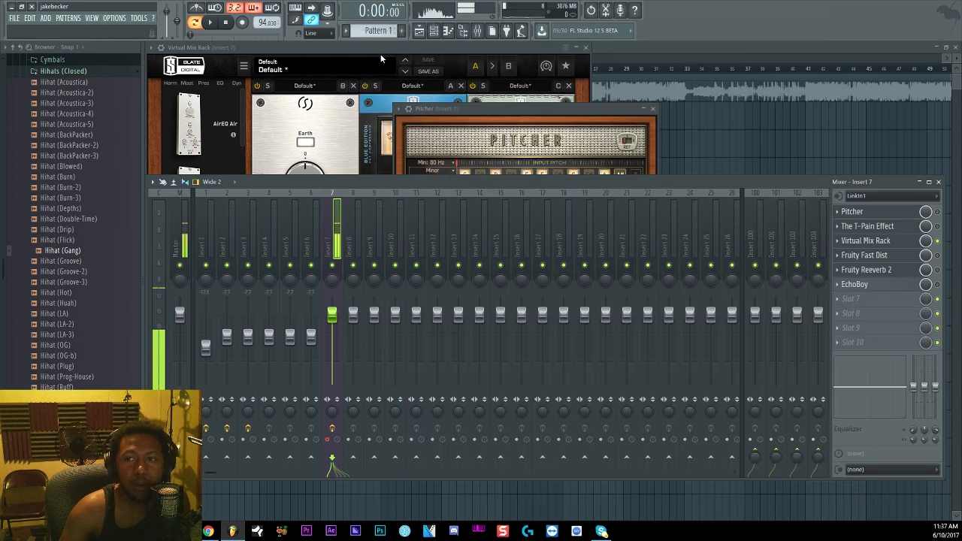
- Compare the sound in Virtual Mix Rack by switching off Revival and FG-116 and switching FG-116 back on
{"action": "left_click", "coordinate": [380, 49]}
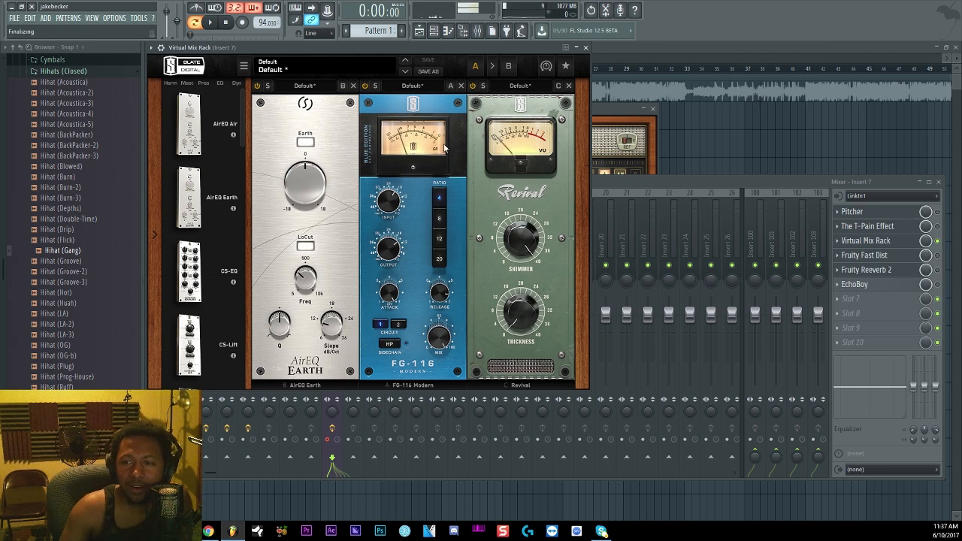
{"action": "mouse_move", "coordinate": [376, 48]}
{"action": "left_mouse_down"}
{"action": "mouse_move", "coordinate": [361, 75]}
{"action": "mouse_move", "coordinate": [375, 51]}
{"action": "left_mouse_up"}
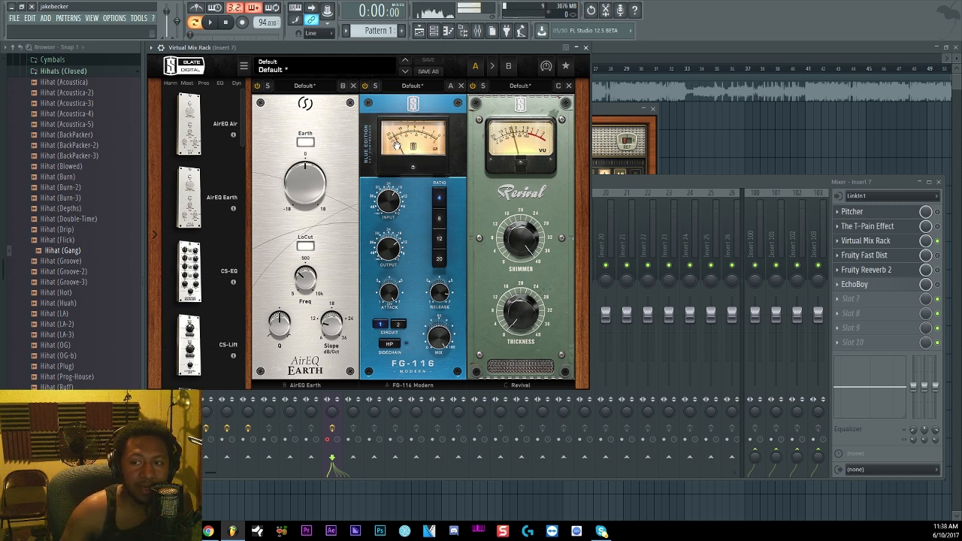
{"action": "left_click", "coordinate": [473, 86]}
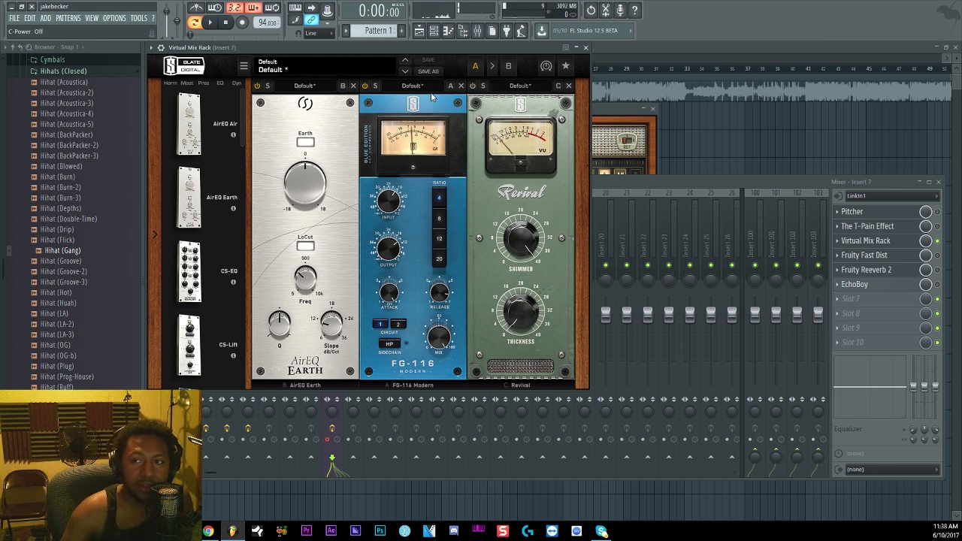
{"action": "left_click", "coordinate": [365, 87]}
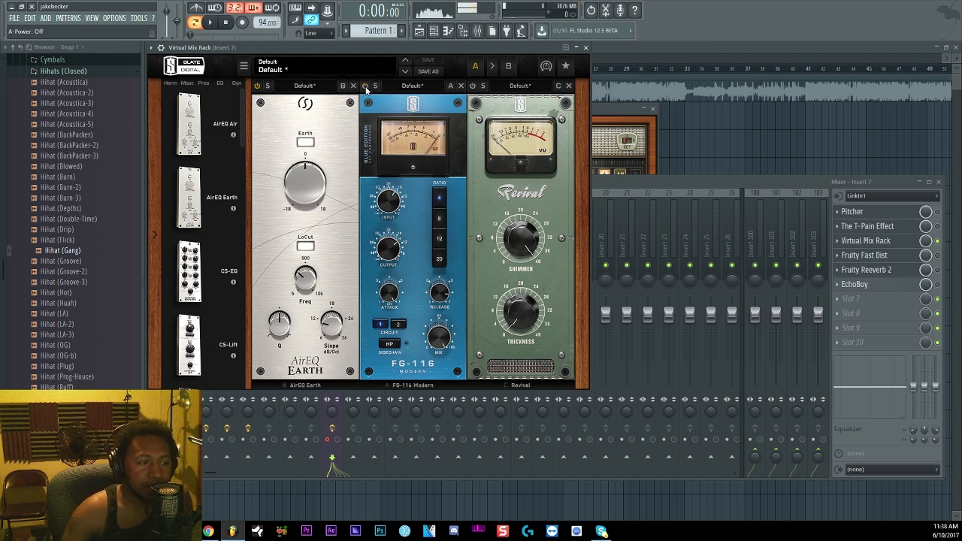
{"action": "left_click", "coordinate": [365, 87]}
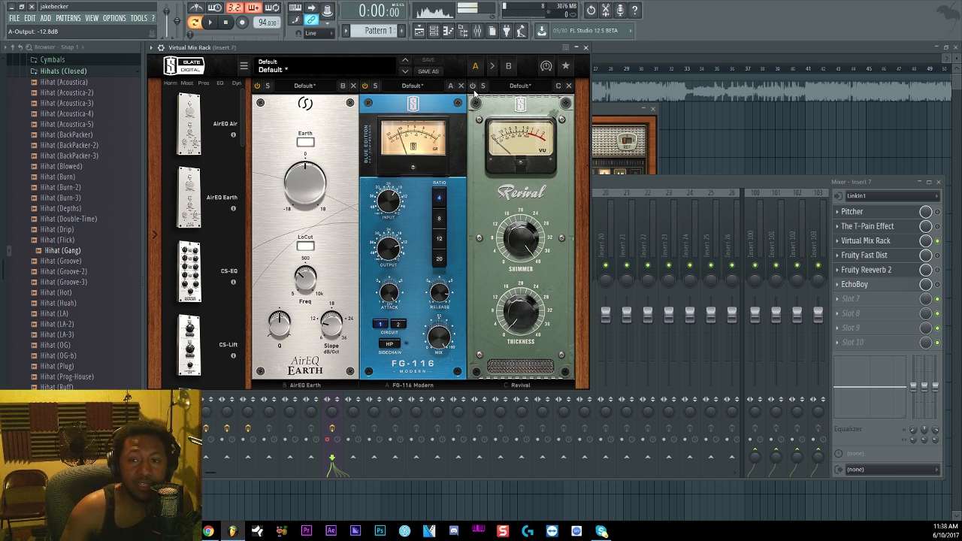
- Turn Revival's Shimmer down to 0.00 and back up to compare its effect on the vocal
{"action": "mouse_move", "coordinate": [529, 253]}
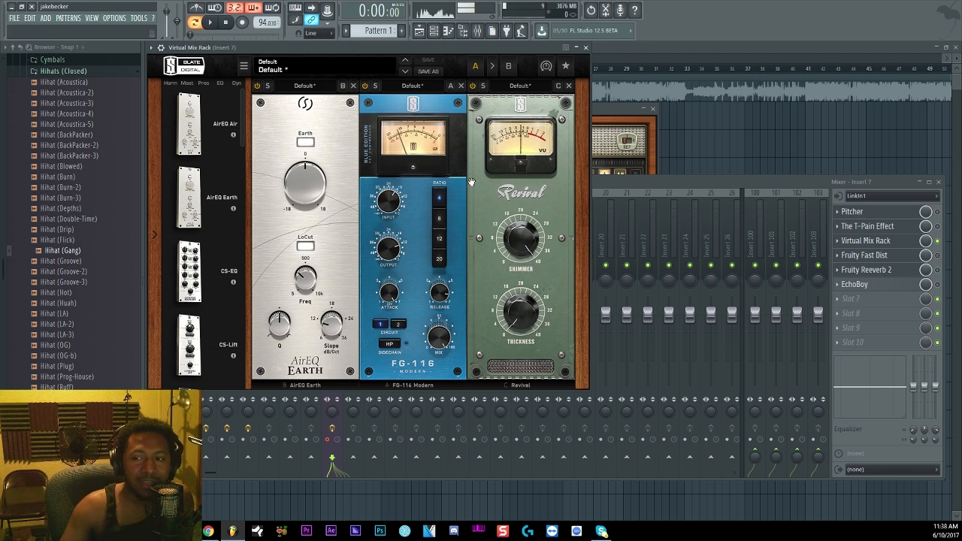
{"action": "left_click_drag", "start_coordinate": [528, 253], "coordinate": [550, 528]}
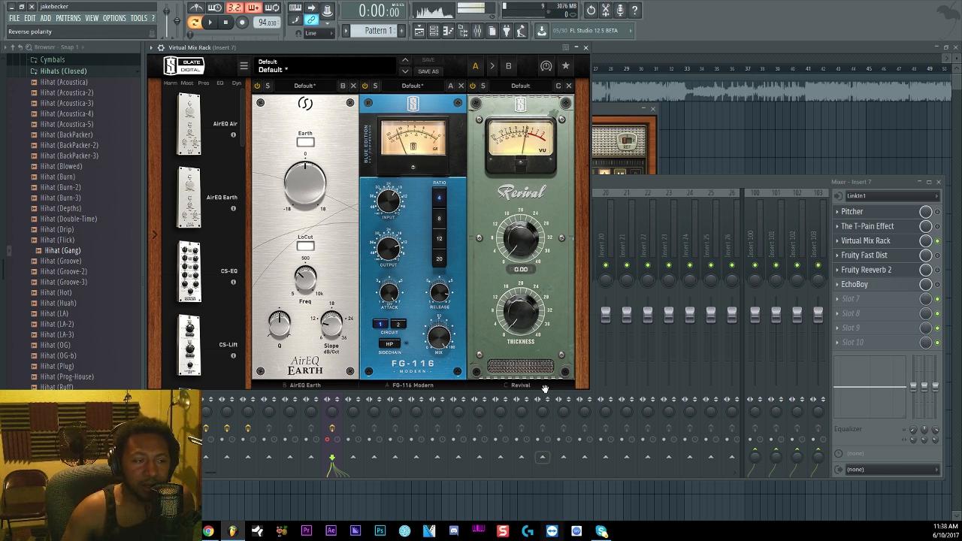
{"action": "left_click_drag", "start_coordinate": [528, 244], "coordinate": [539, 12]}
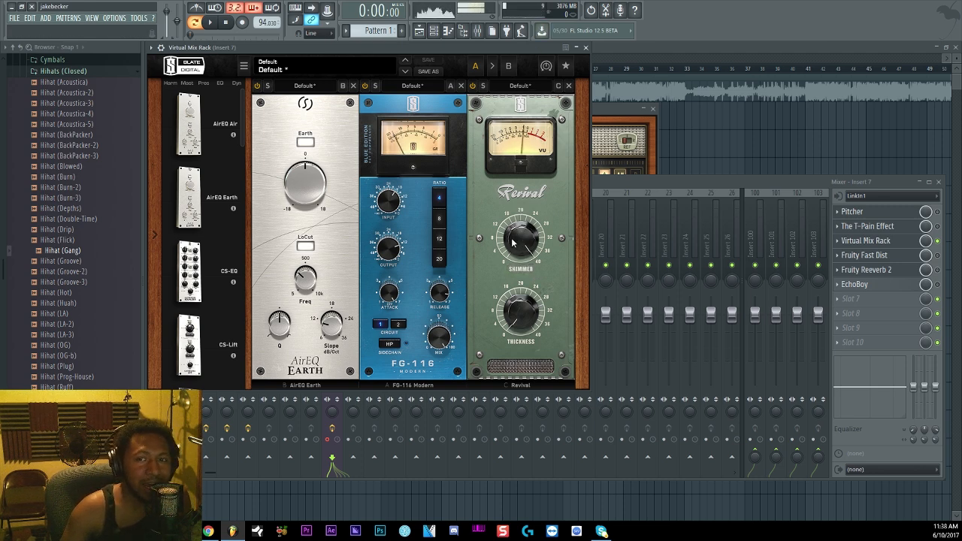
- Enable The T-Pain Effect on Insert 7 and bring the Virtual Mix Rack window back to the front
{"action": "left_click", "coordinate": [937, 227]}
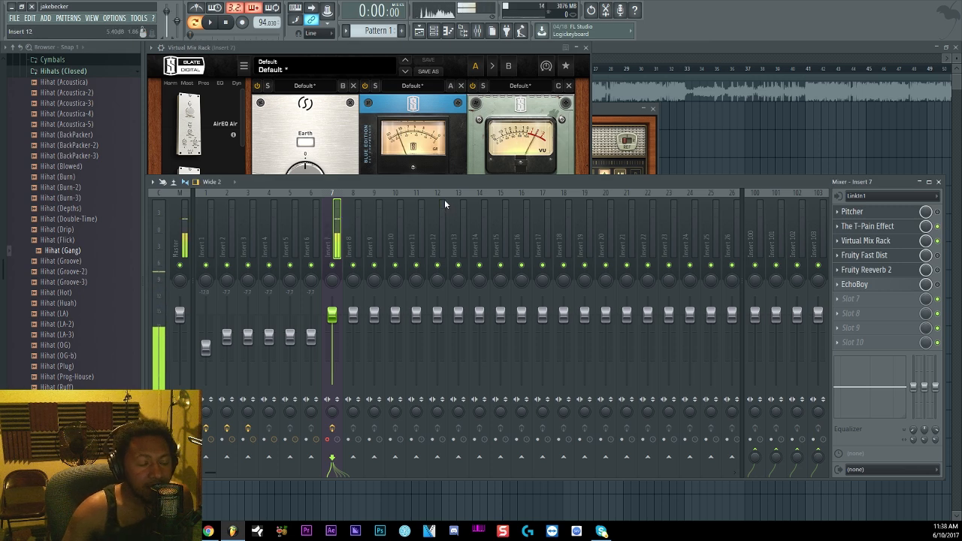
{"action": "left_click", "coordinate": [464, 51]}
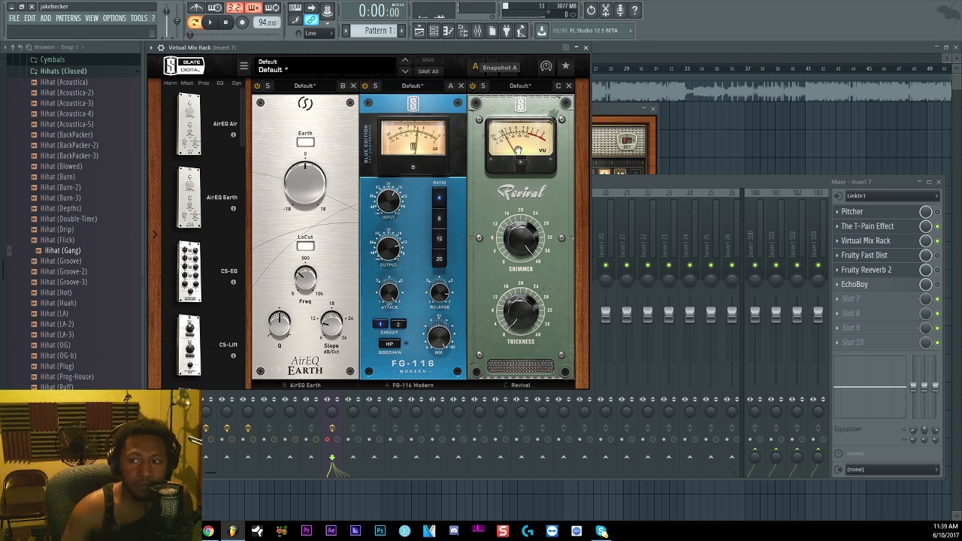
- Open Fruity Fast Dist on Insert 7, enable it and move its window lower over the mixer
{"action": "left_click", "coordinate": [915, 258]}
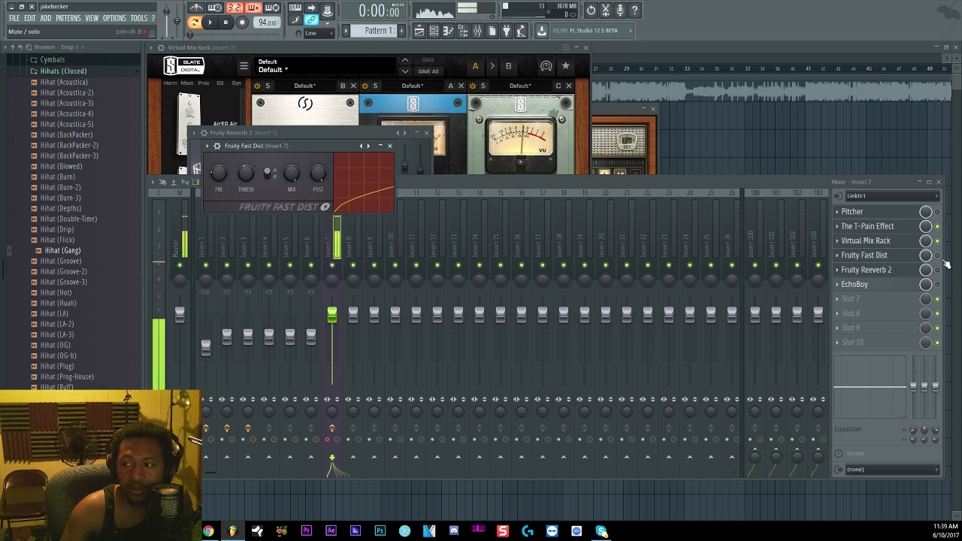
{"action": "left_click", "coordinate": [937, 256]}
{"action": "left_click_drag", "start_coordinate": [332, 147], "coordinate": [387, 186]}
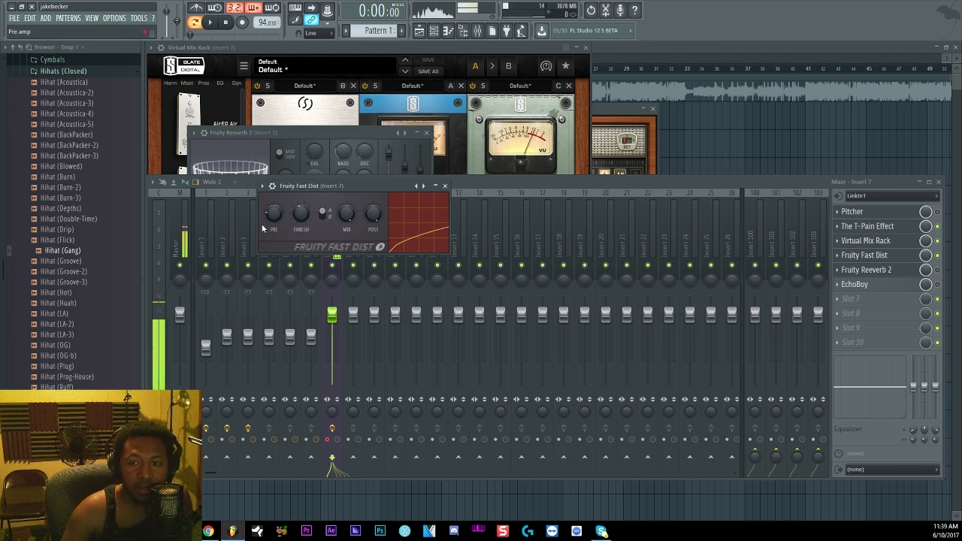
- Audition Fruity Fast Dist by lowering its slot mix level and restoring it to 100%, and bring its window back up
{"action": "left_click_drag", "start_coordinate": [922, 258], "coordinate": [922, 262]}
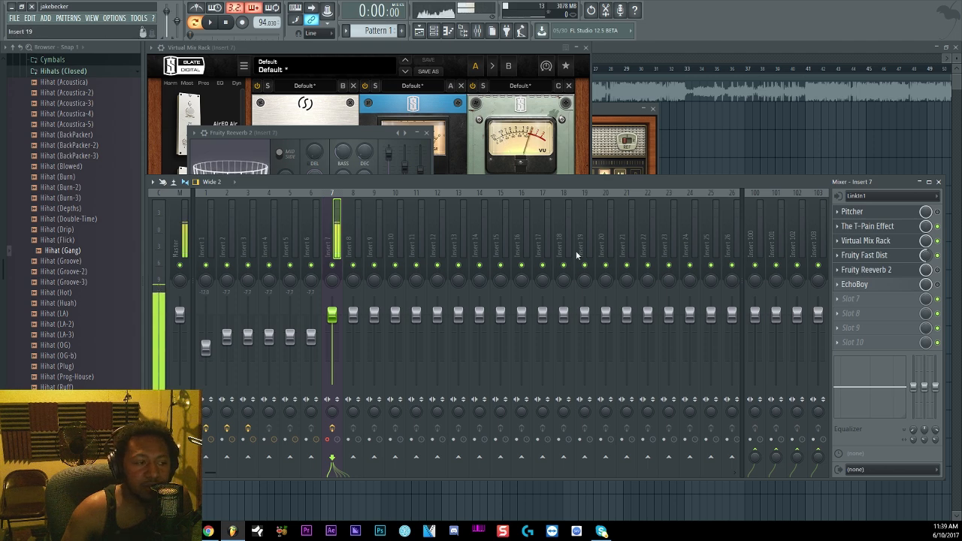
{"action": "left_click", "coordinate": [938, 256]}
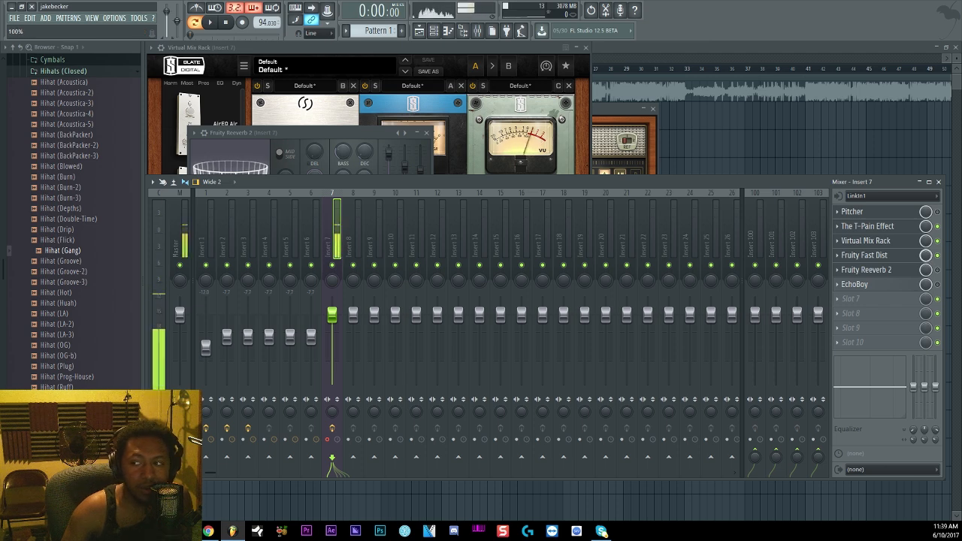
{"action": "left_click", "coordinate": [895, 256]}
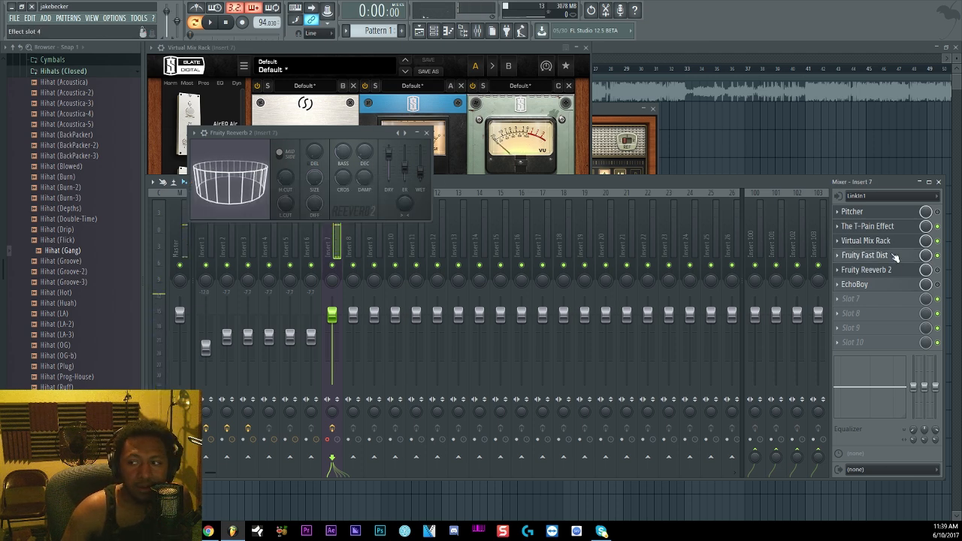
{"action": "left_click", "coordinate": [896, 256]}
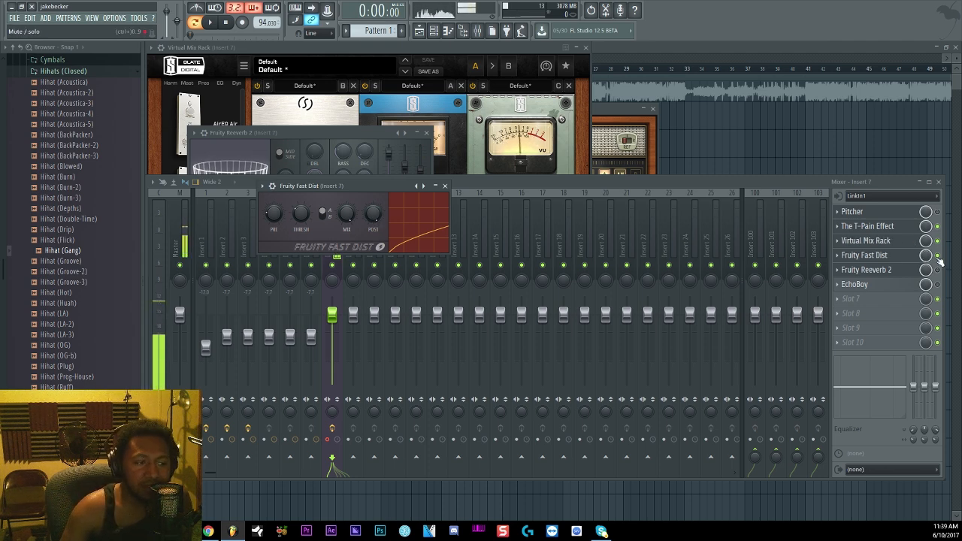
- Switch off The T-Pain Effect and open Fruity Reeverb 2 on Insert 7, shifting its window slightly
{"action": "left_click", "coordinate": [937, 226]}
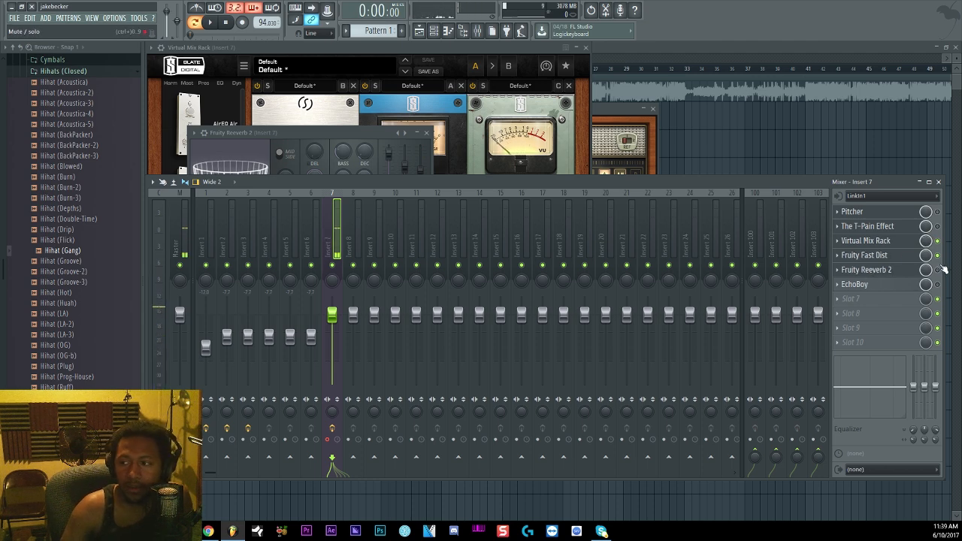
{"action": "left_click", "coordinate": [909, 275]}
{"action": "left_click", "coordinate": [911, 277]}
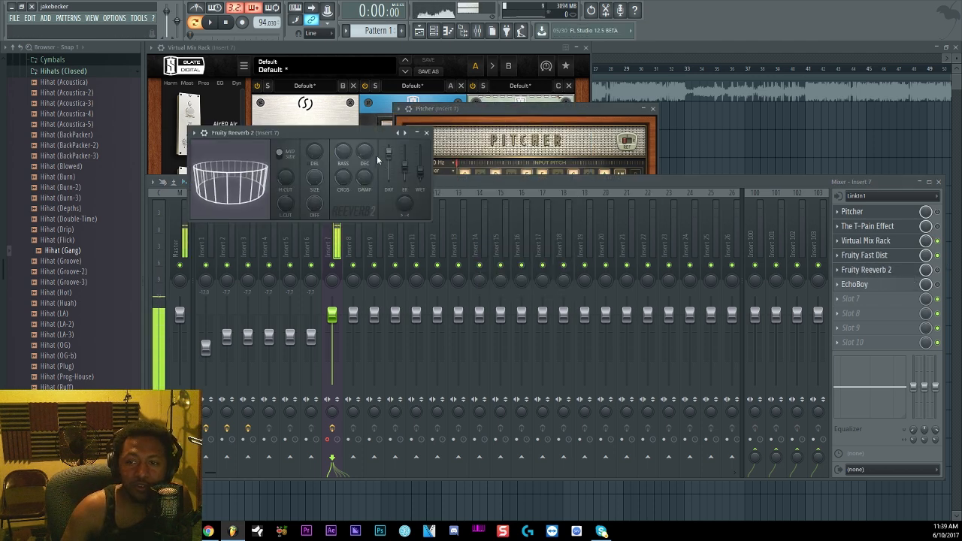
{"action": "mouse_move", "coordinate": [355, 131]}
{"action": "left_mouse_down"}
{"action": "mouse_move", "coordinate": [368, 152]}
{"action": "mouse_move", "coordinate": [362, 139]}
{"action": "left_mouse_up"}
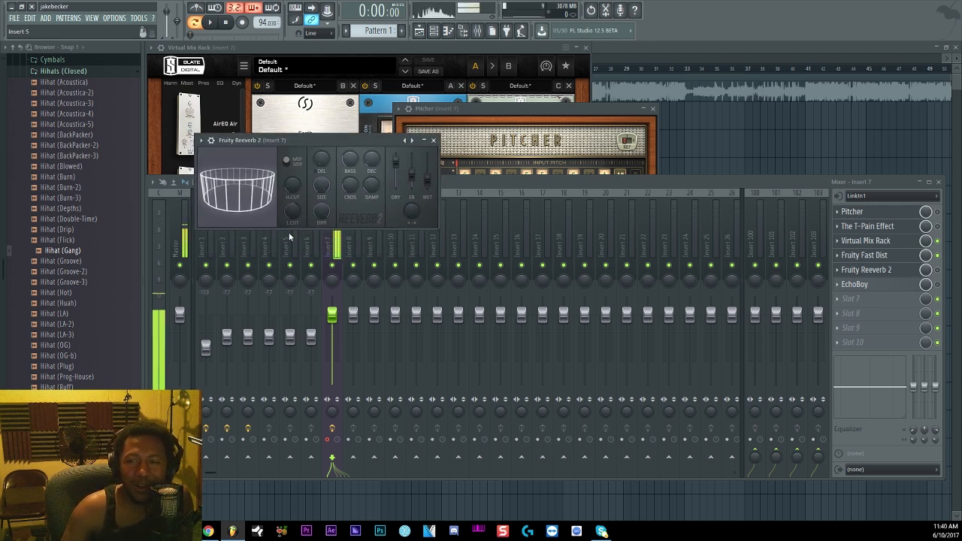
- Switch off Fruity Fast Dist, enable Fruity Reeverb 2 and The T-Pain Effect, and keep the reverb's settings in view
{"action": "left_click", "coordinate": [937, 255]}
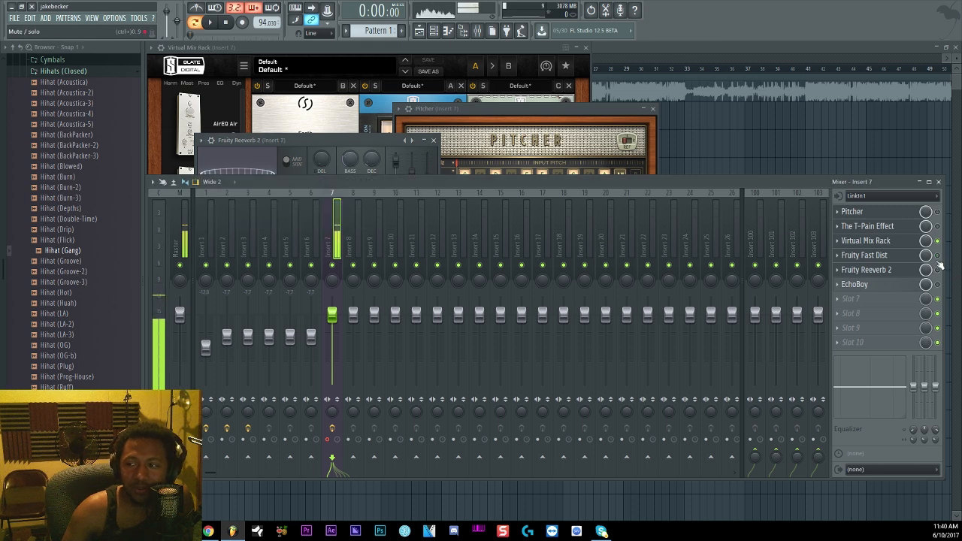
{"action": "left_click", "coordinate": [300, 154]}
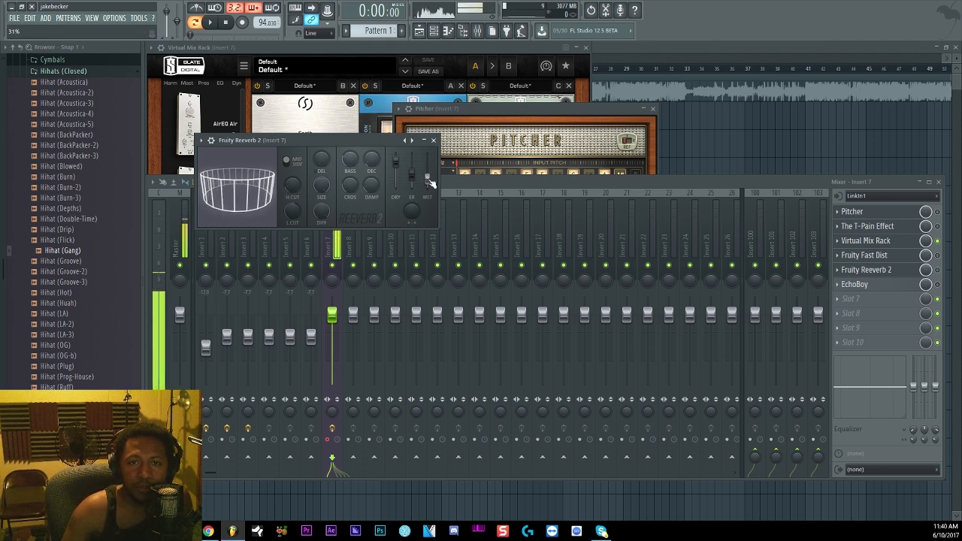
{"action": "left_click", "coordinate": [937, 270]}
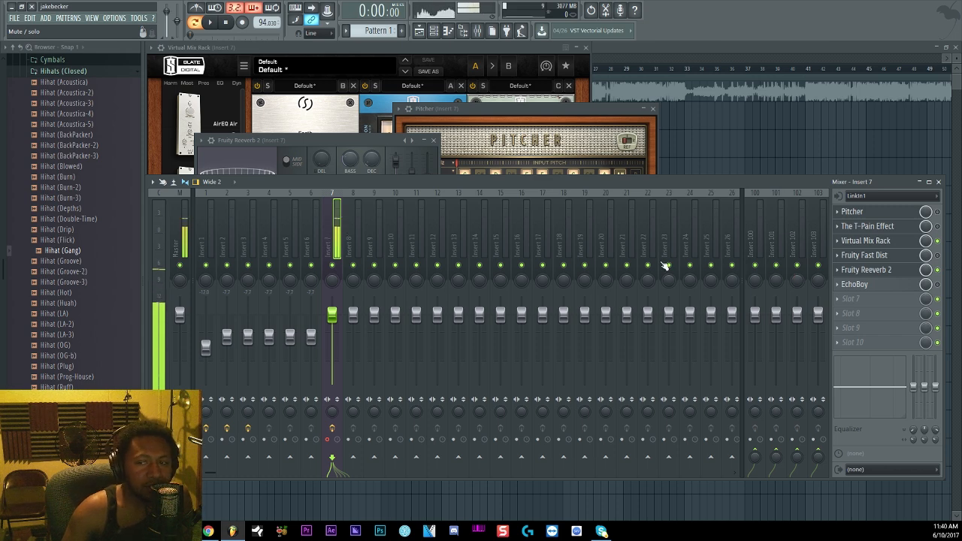
{"action": "left_click", "coordinate": [370, 164]}
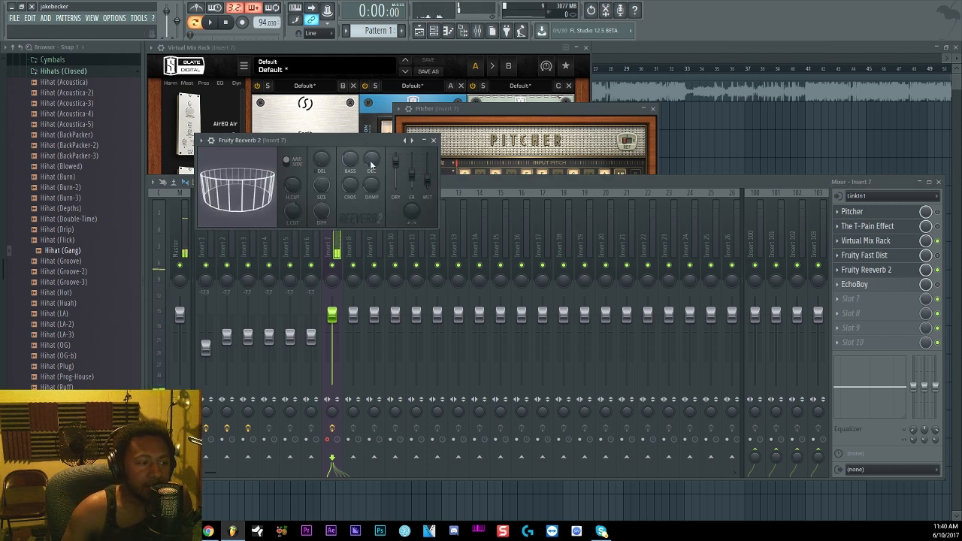
{"action": "left_click", "coordinate": [923, 227]}
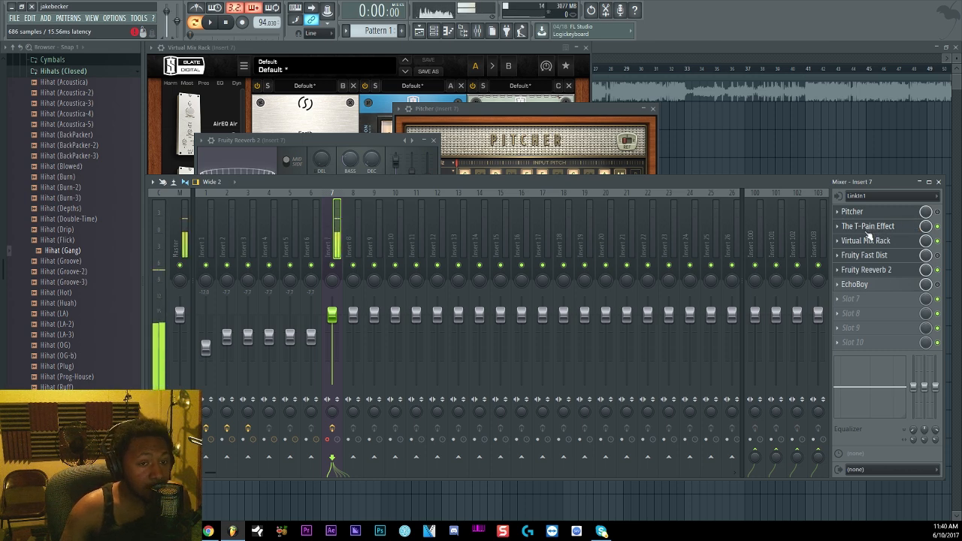
{"action": "left_click", "coordinate": [370, 150]}
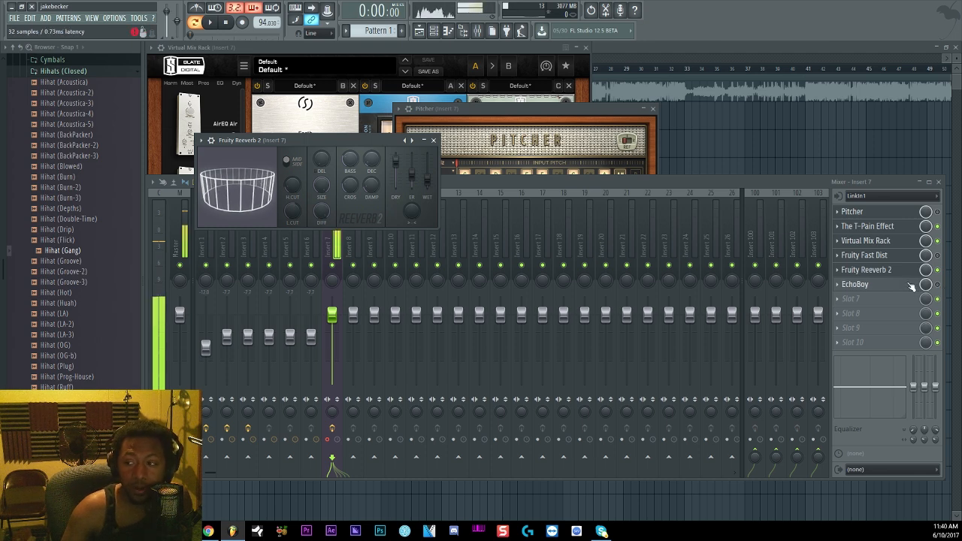
- Open and enable EchoBoy on Insert 7, and play the beat to audition the vocal chain before stopping playback
{"action": "left_click", "coordinate": [912, 286]}
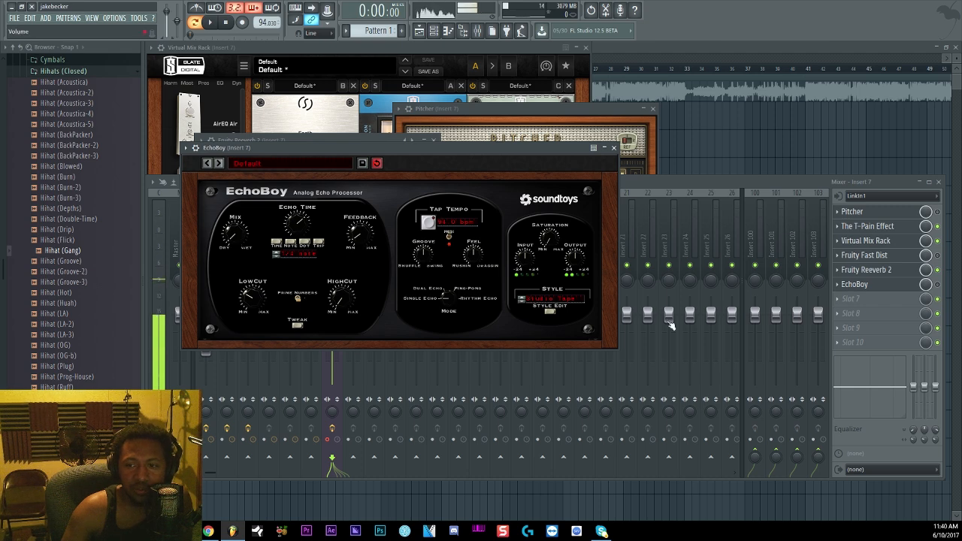
{"action": "left_click", "coordinate": [940, 285]}
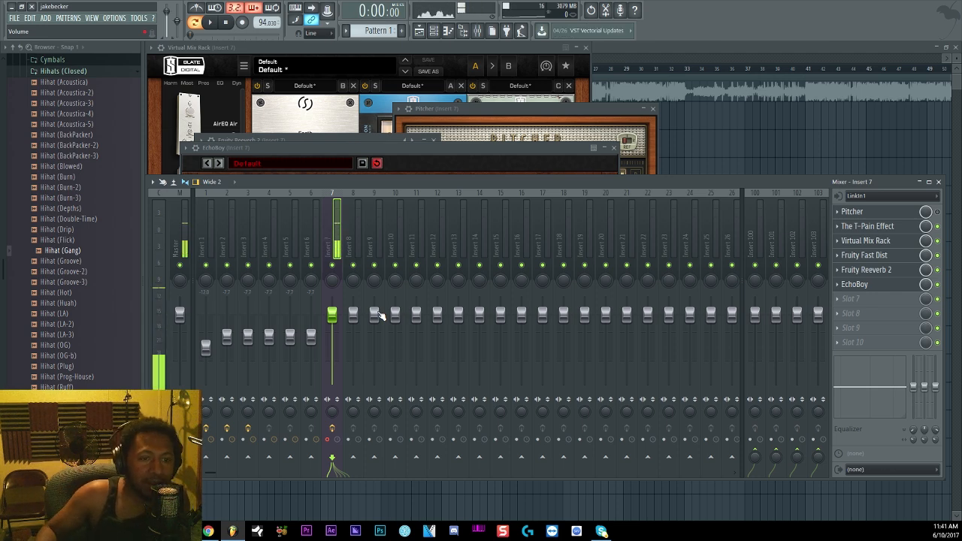
{"action": "left_click", "coordinate": [213, 24]}
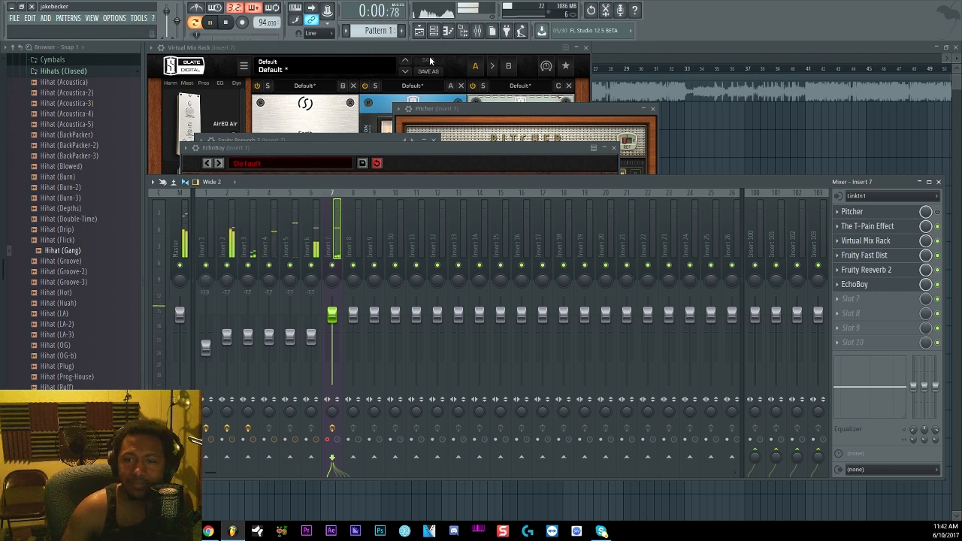
{"action": "key", "text": "space"}
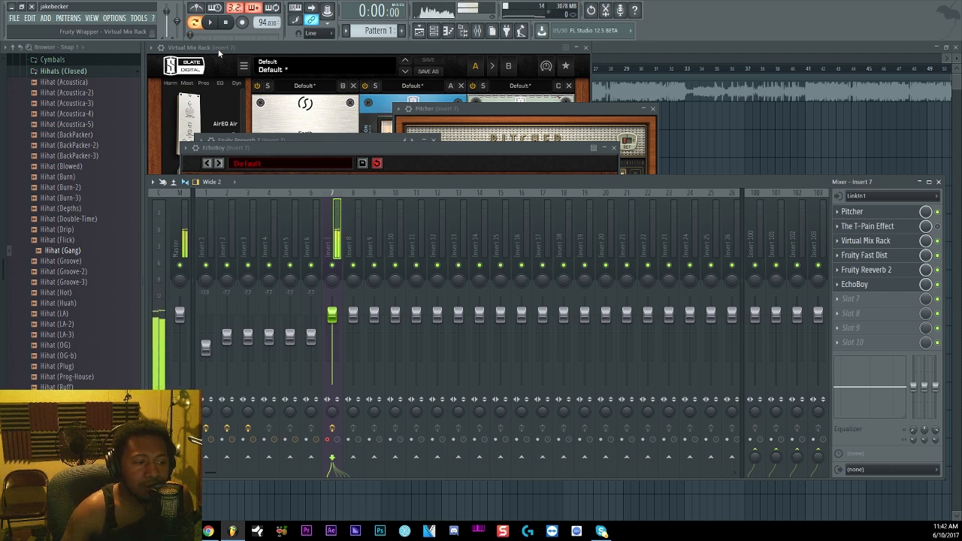
- Mute mixer Insert 7 and bring up its Virtual Mix Rack window
{"action": "left_click", "coordinate": [332, 266]}
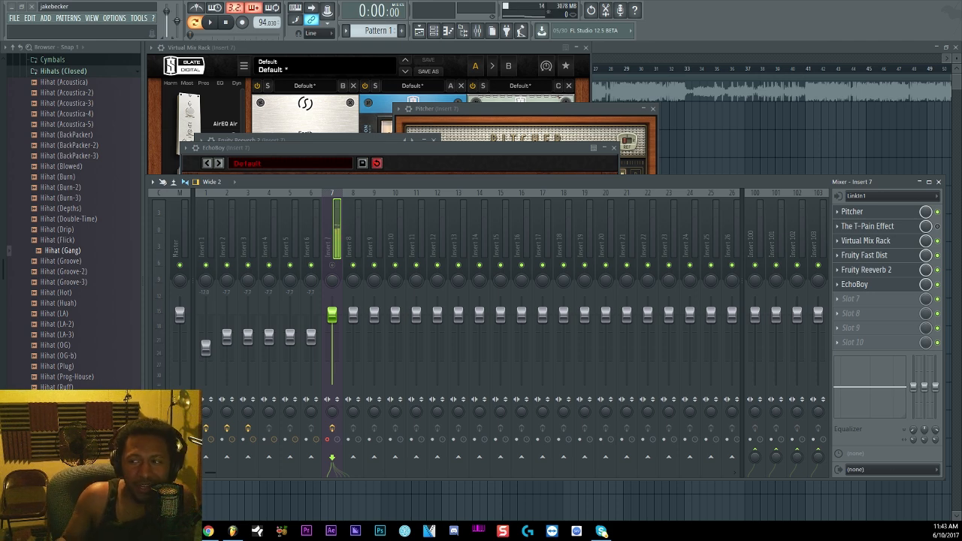
{"action": "left_click", "coordinate": [866, 240]}
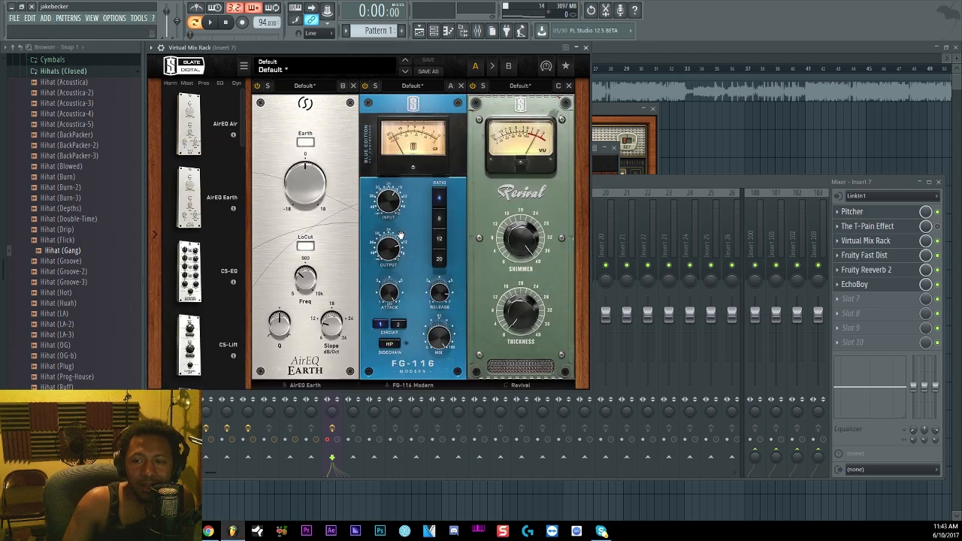